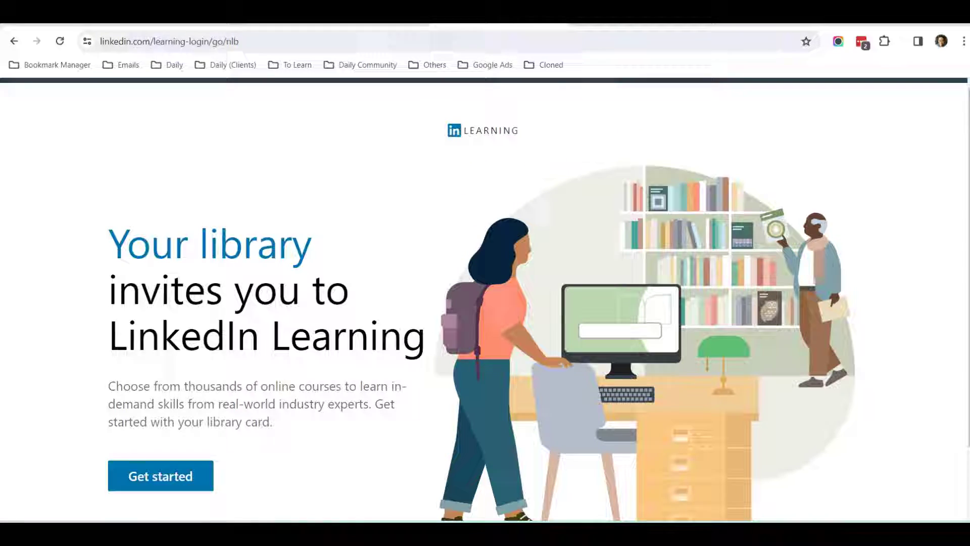
# Switch to the NLB myLibrary Account Services tab offering Singpass or NRIC/FIN sign-in.
pyautogui.hotkey('ctrl', 'Tab')
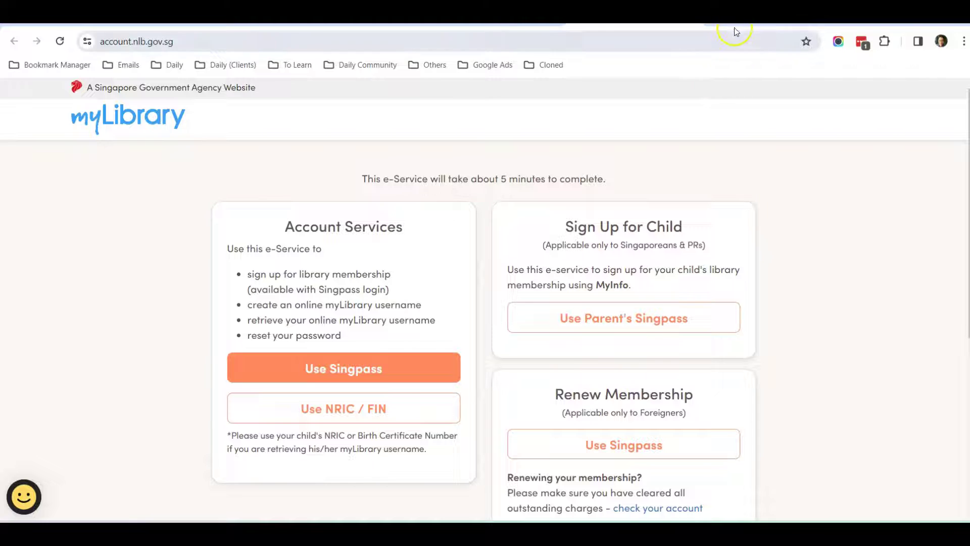
pyautogui.click(752, 16)
pyautogui.click(516, 314)
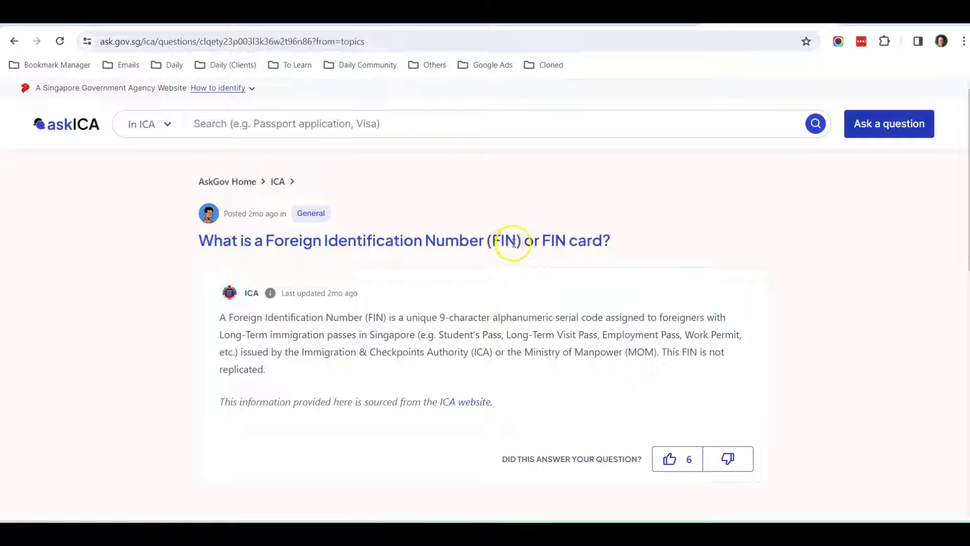
pyautogui.hotkey('ctrl', 'Tab')
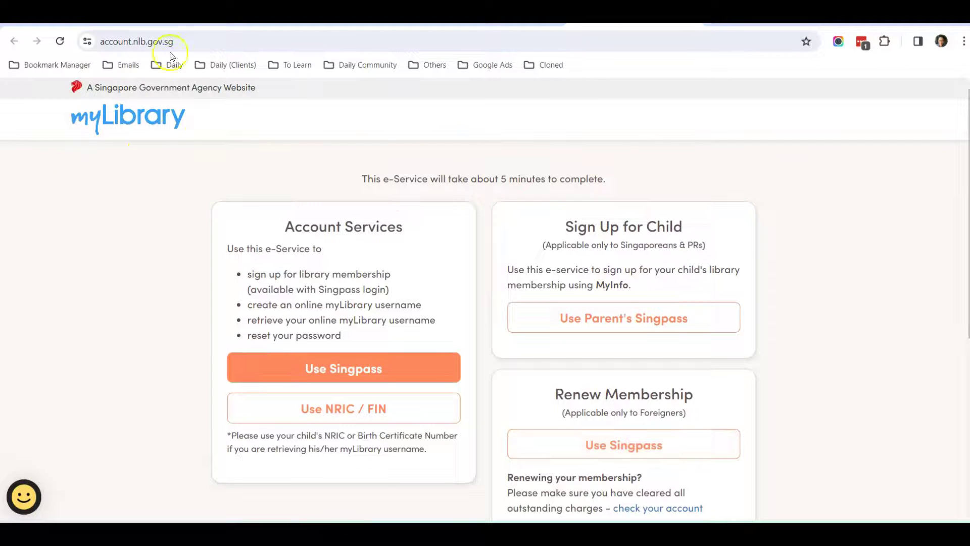
# Leave the myLibrary page and return to the LinkedIn Learning library invitation tab.
pyautogui.click(185, 41)
pyautogui.press('Right')
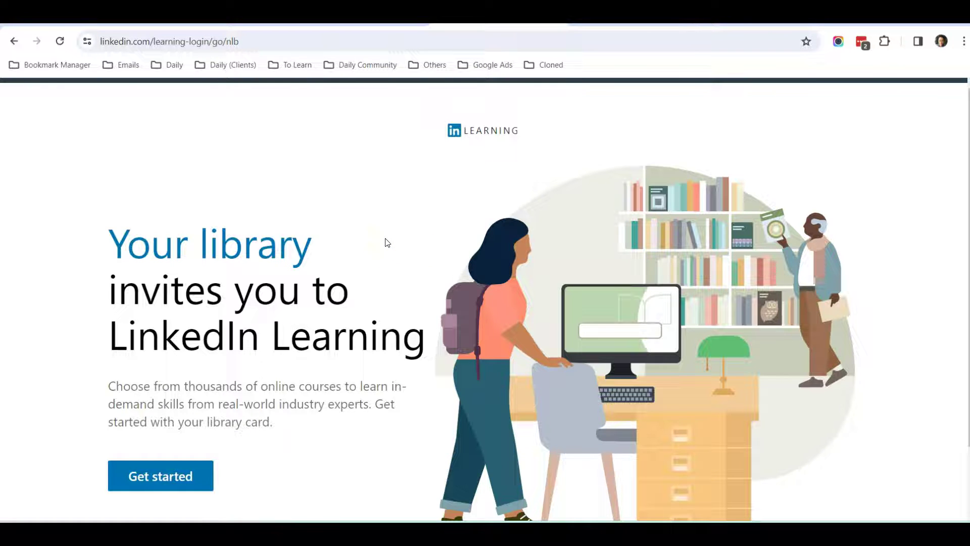
# Start the library sign-in and submit the library card number and PIN for verification.
pyautogui.click(244, 41)
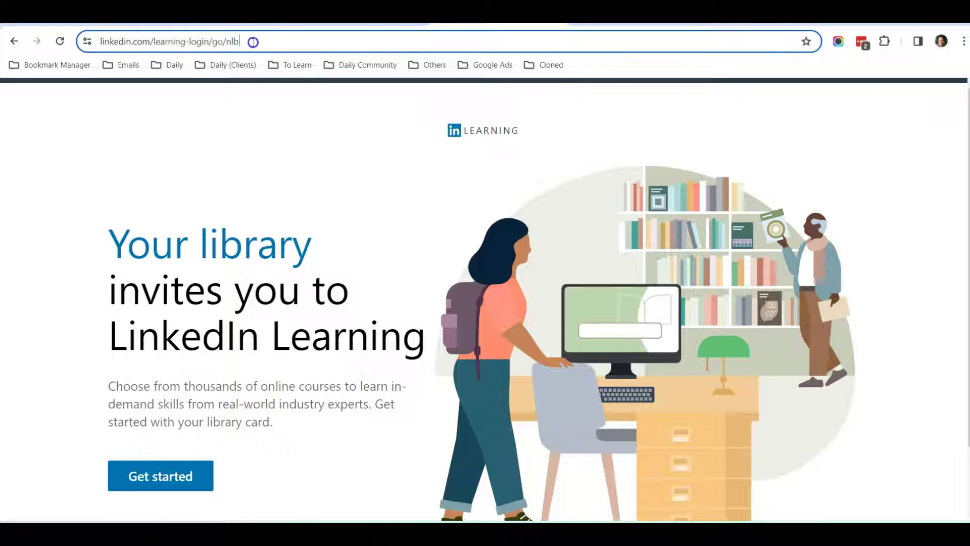
pyautogui.click(255, 41)
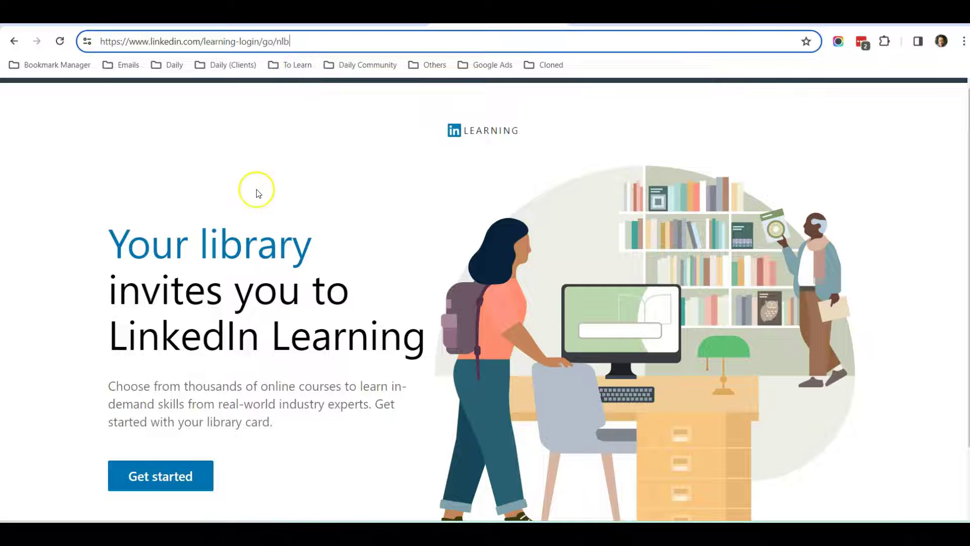
pyautogui.click(173, 482)
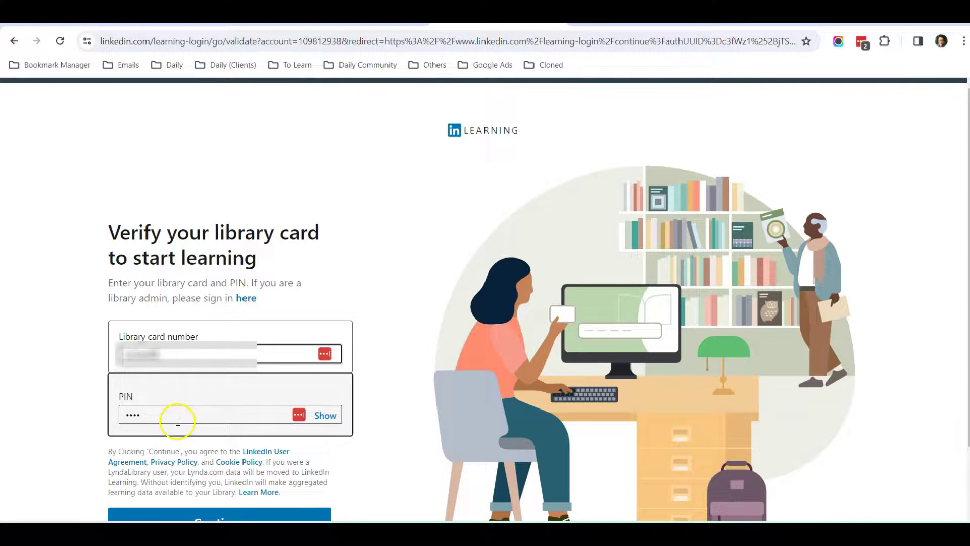
pyautogui.click(232, 515)
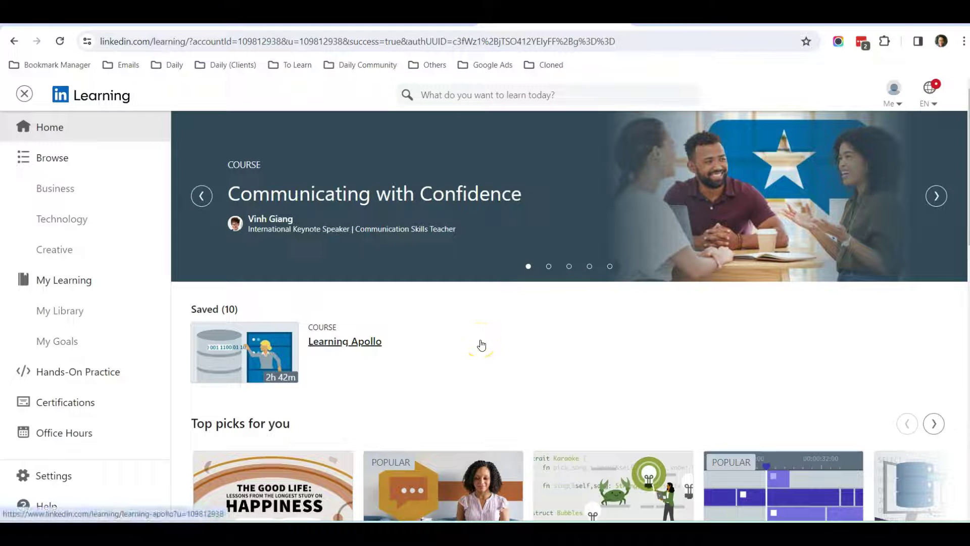
# Look over the signed-in home page and show the recent and trending search suggestions.
pyautogui.scroll(-5, 481, 344)
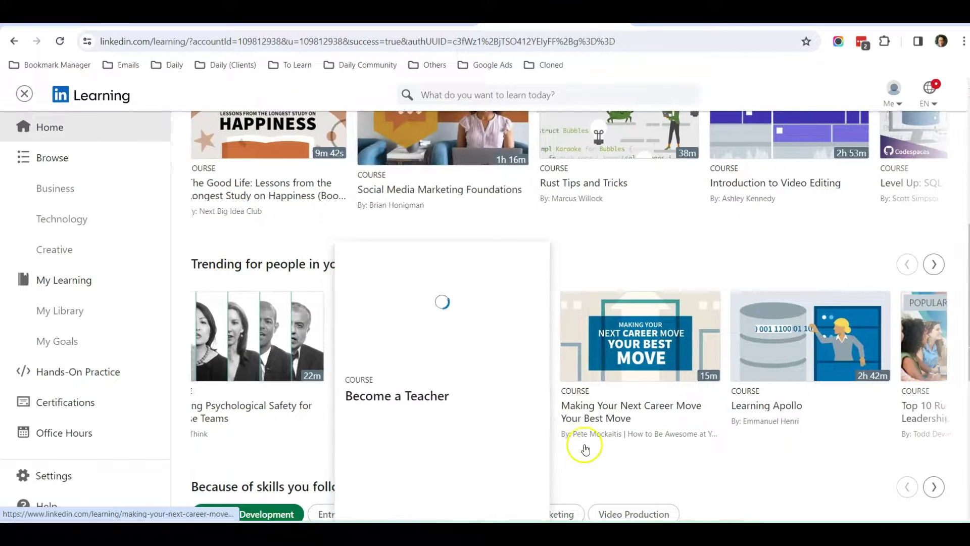
pyautogui.scroll(6, 584, 444)
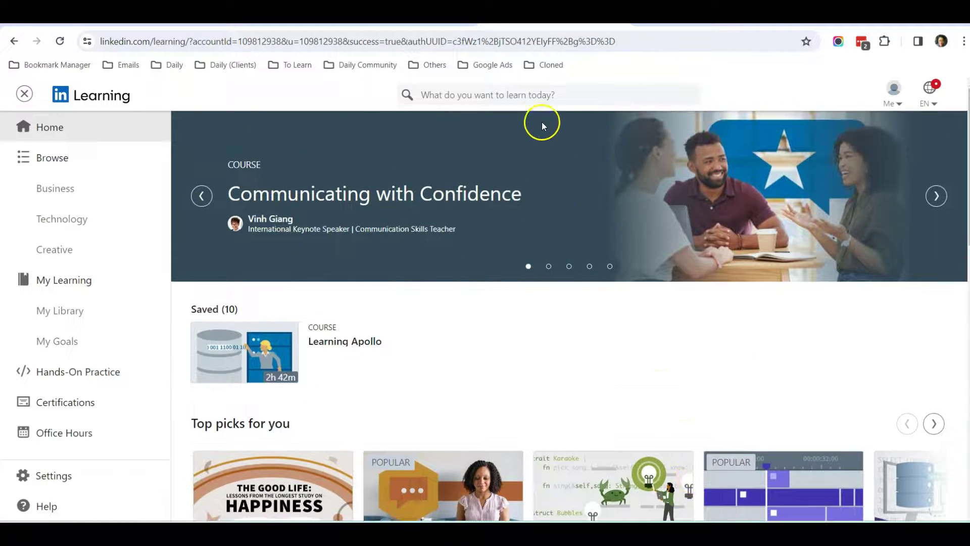
pyautogui.click(528, 94)
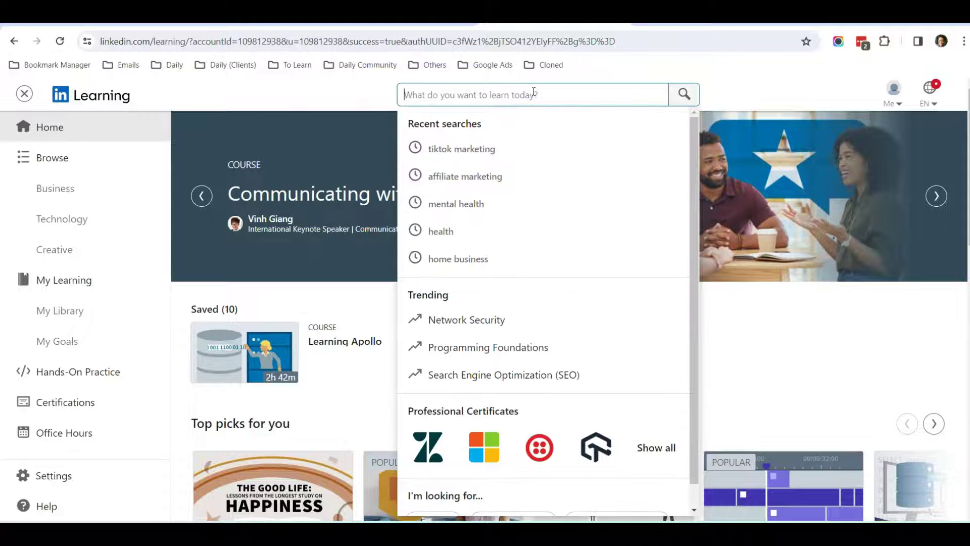
# Rerun the recent search 'tiktok marketing' and look over its course results.
pyautogui.click(486, 149)
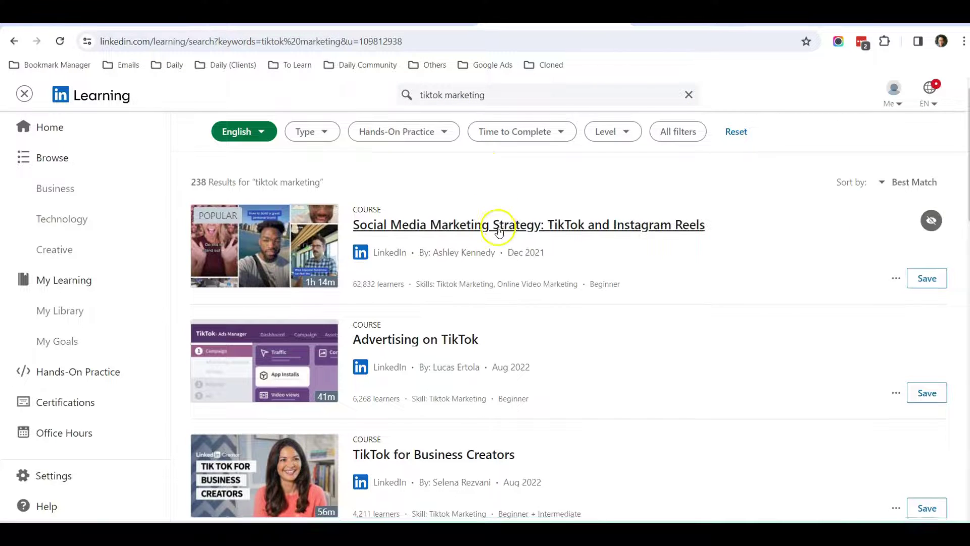
pyautogui.scroll(-2, 496, 225)
pyautogui.scroll(2, 487, 232)
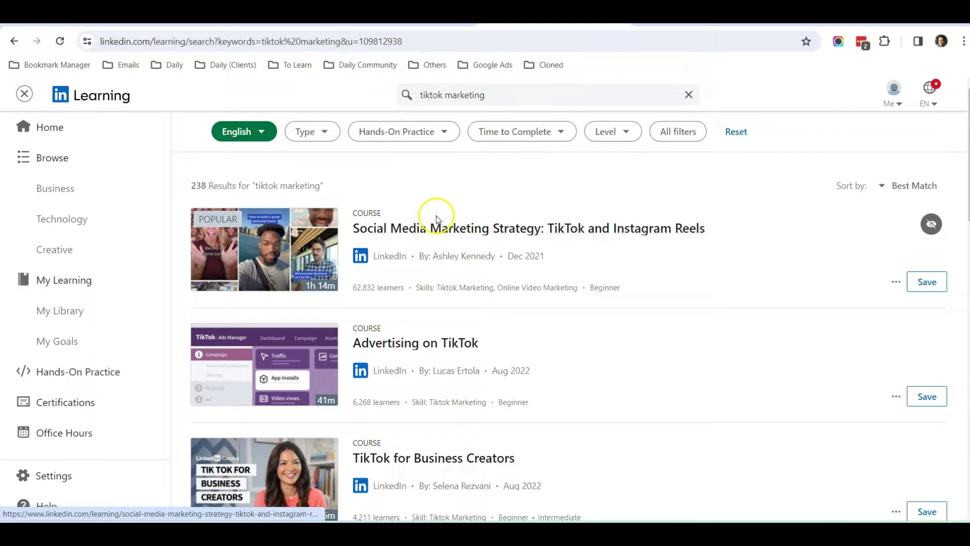
# Replace the query with 'ai', see its 9,189 course results, and return Home.
pyautogui.click(503, 93)
pyautogui.moveTo(500, 95); pyautogui.dragTo(372, 99)
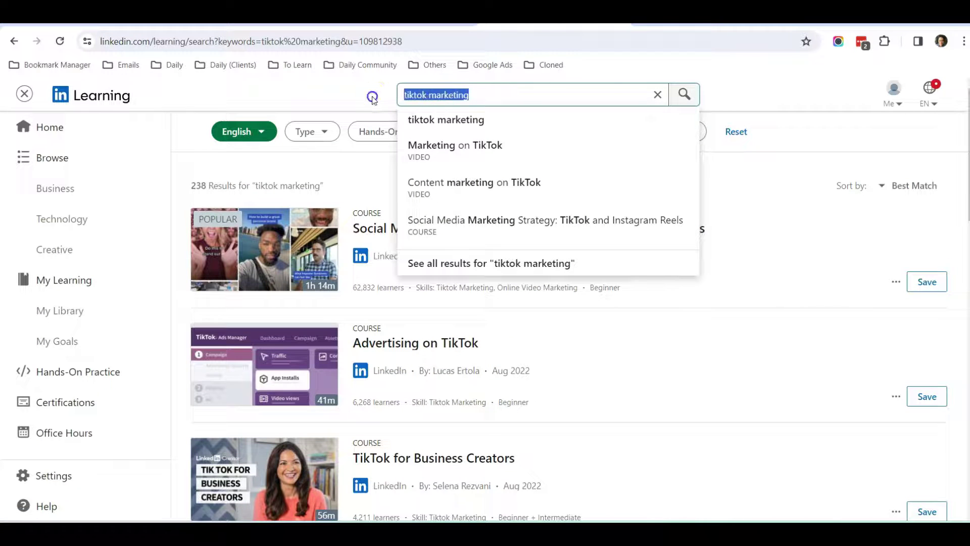
pyautogui.press('BackSpace')
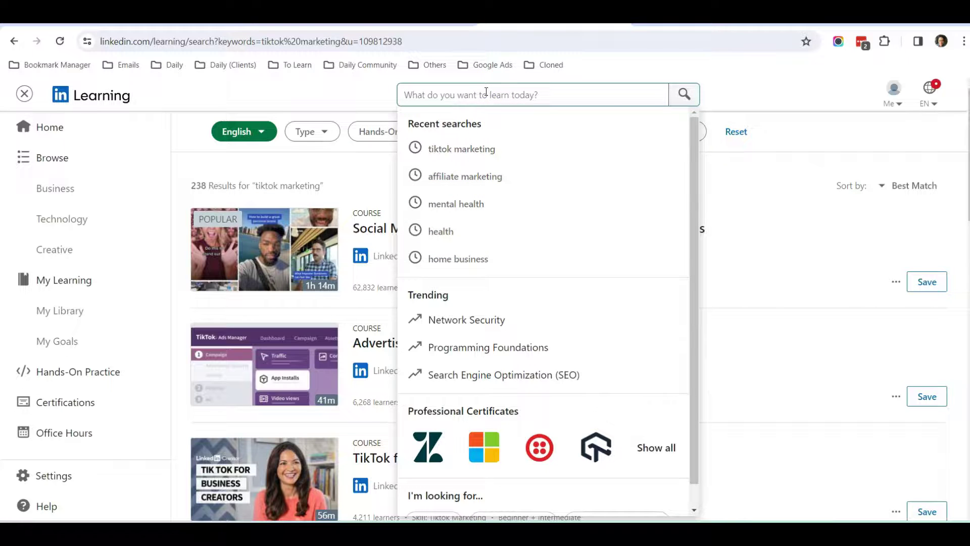
pyautogui.write('ai')
pyautogui.press('Return')
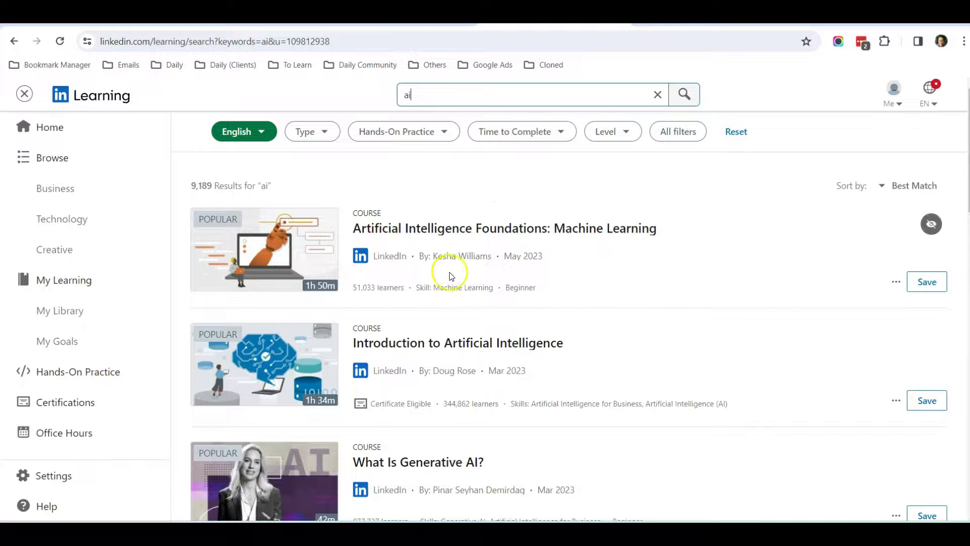
pyautogui.click(50, 132)
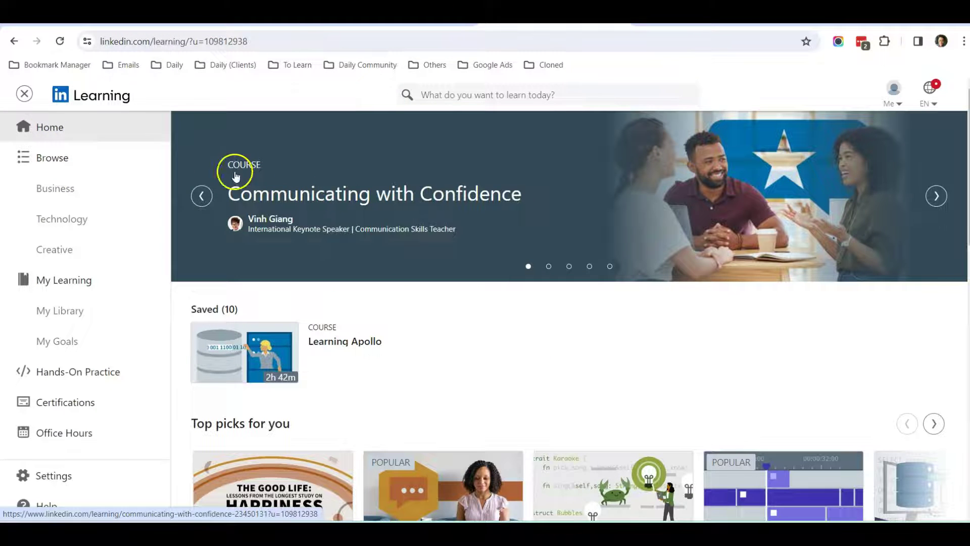
# Open Browse > Business and look through Role Guides, Learning Paths like Become a Data Analyst, and Business Topics.
pyautogui.click(54, 160)
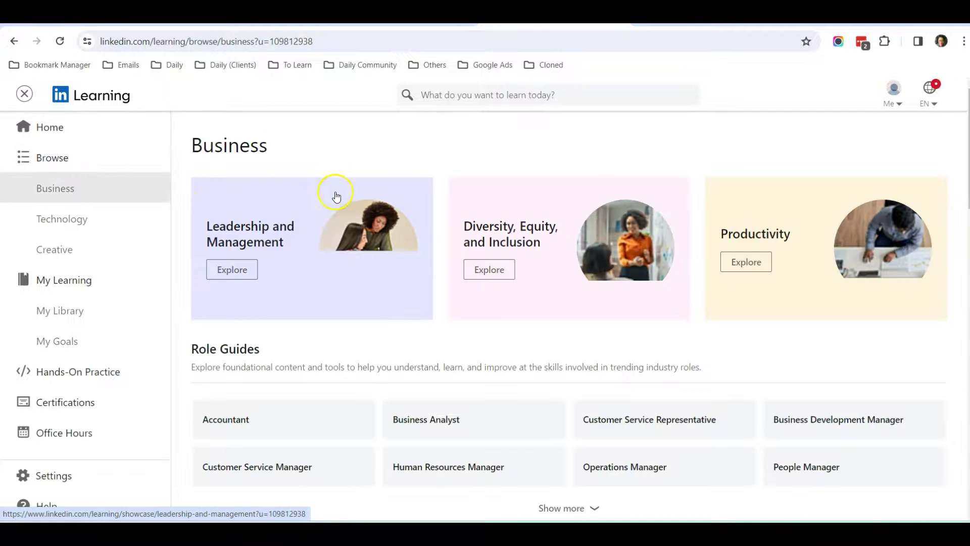
pyautogui.scroll(-1, 758, 248)
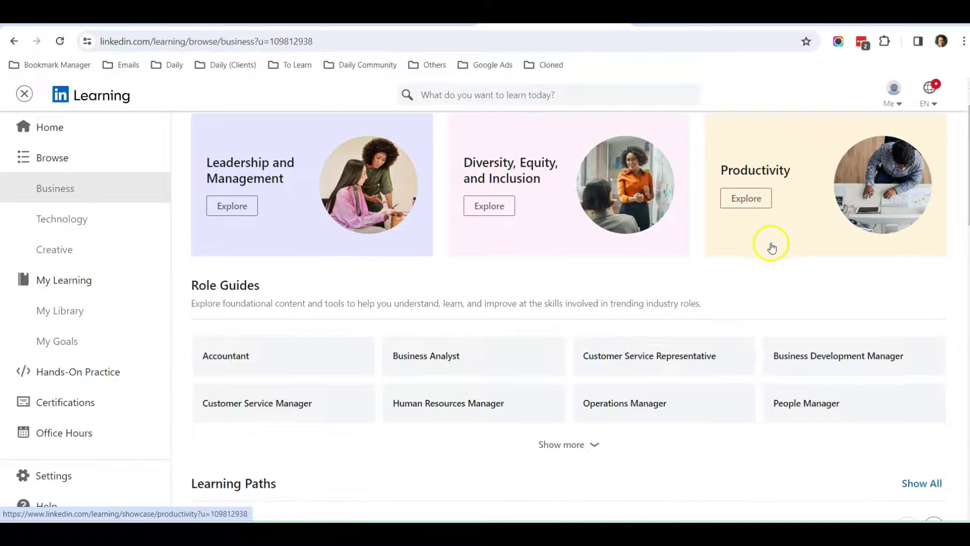
pyautogui.scroll(1, 727, 238)
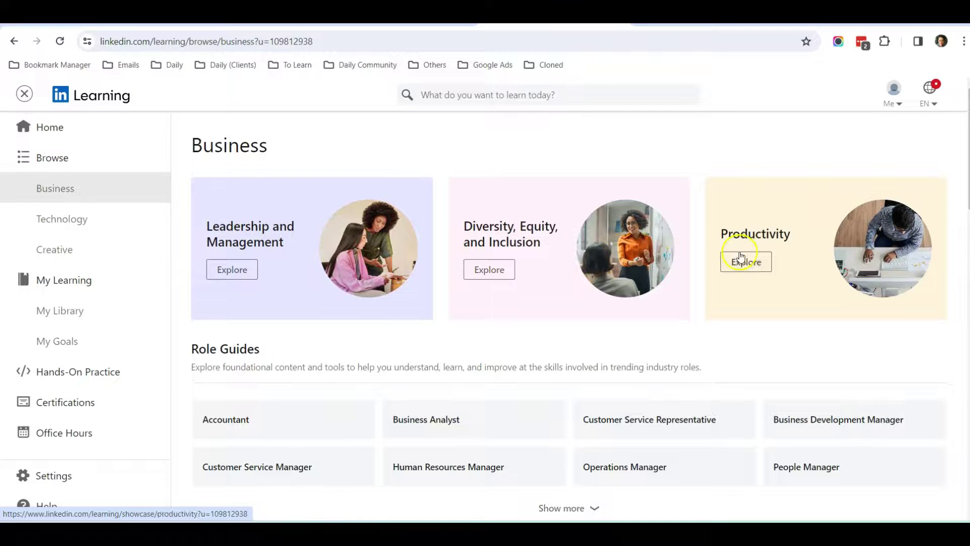
pyautogui.scroll(-4, 611, 260)
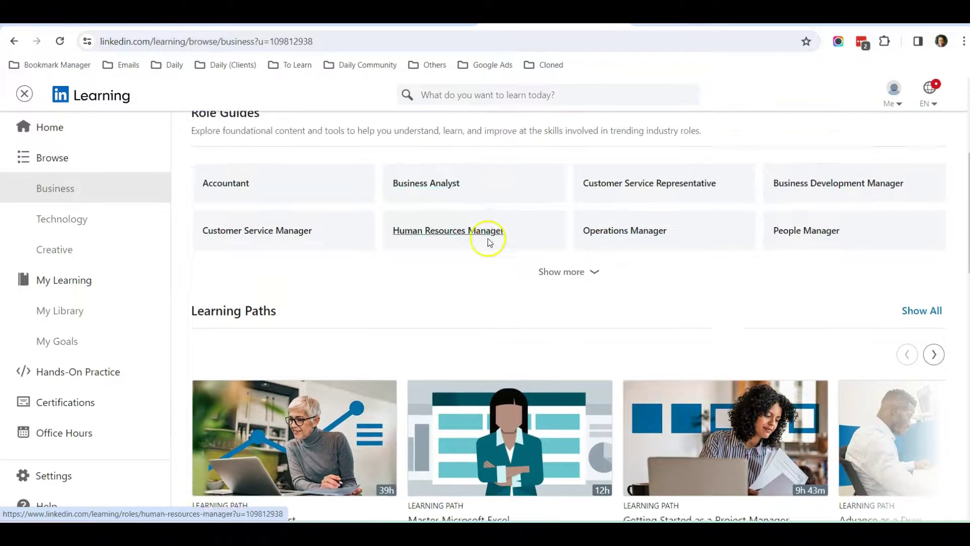
pyautogui.scroll(-4, 489, 242)
pyautogui.scroll(2, 439, 234)
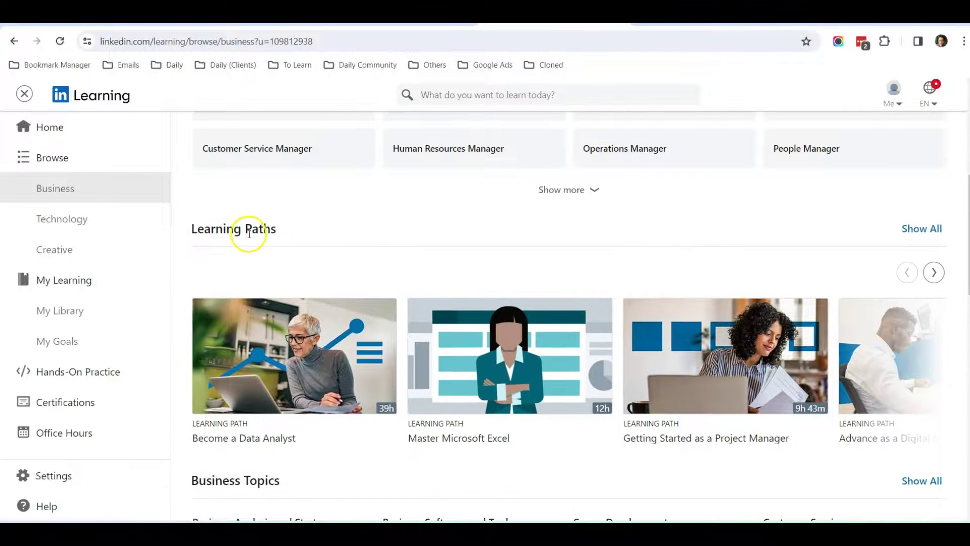
pyautogui.moveTo(324, 462)
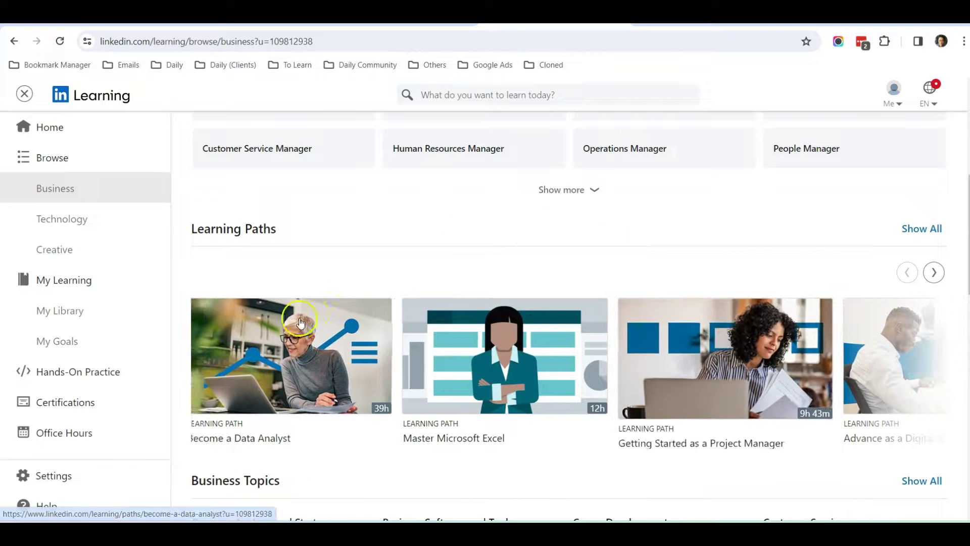
pyautogui.moveTo(267, 392)
pyautogui.scroll(-8, 288, 386)
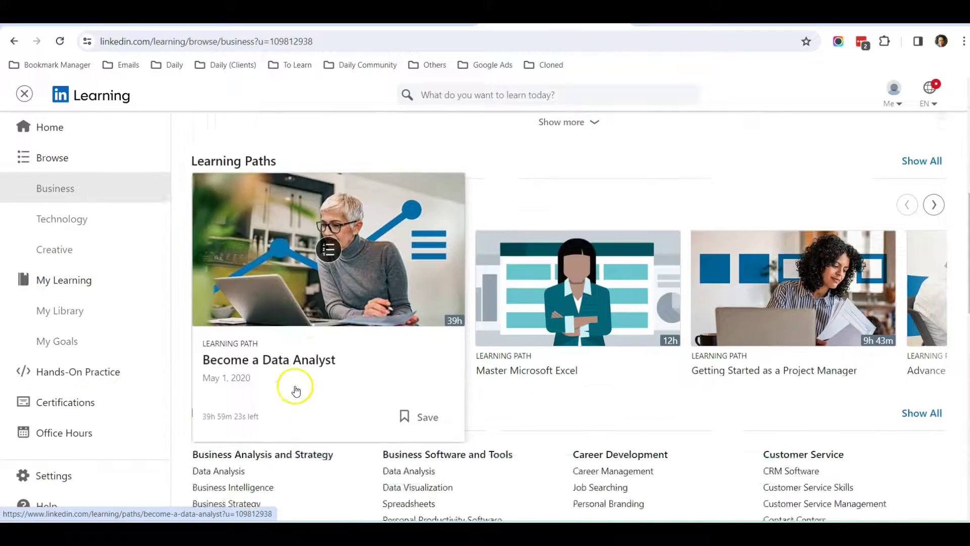
pyautogui.scroll(1, 347, 406)
pyautogui.scroll(3, 290, 364)
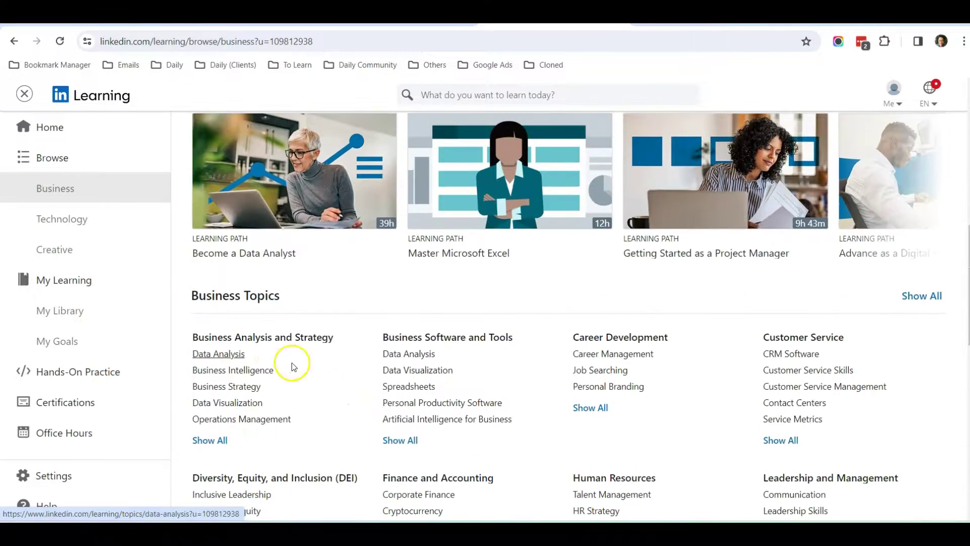
pyautogui.scroll(-7, 269, 368)
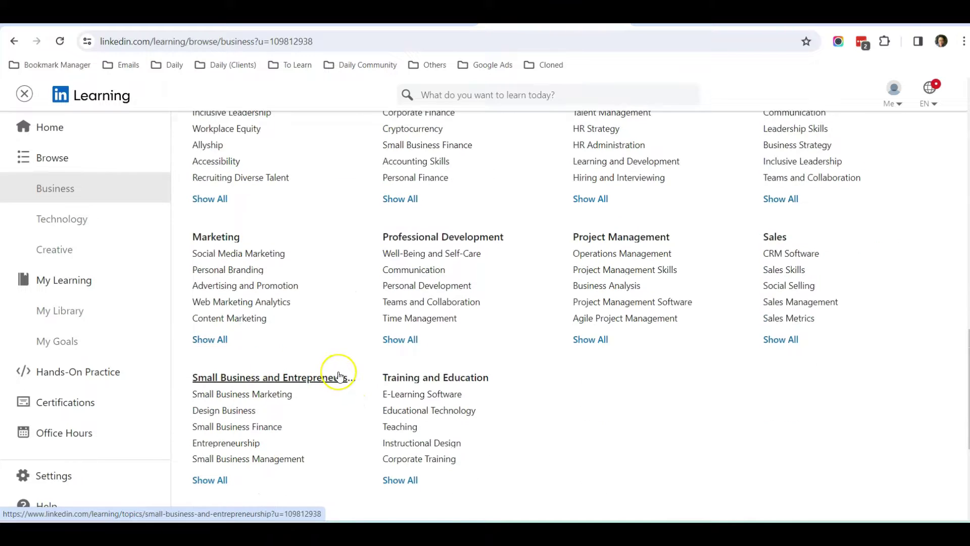
pyautogui.scroll(5, 339, 377)
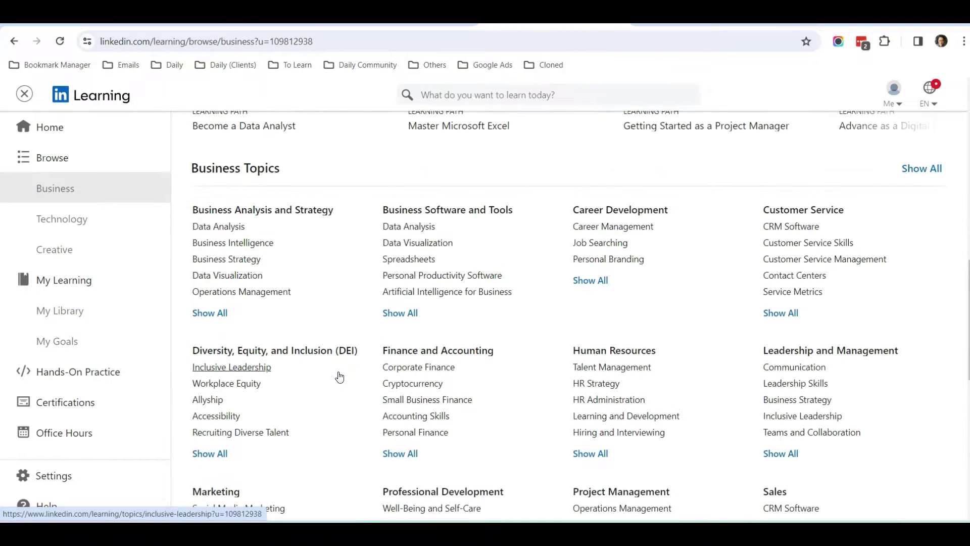
pyautogui.scroll(10, 339, 376)
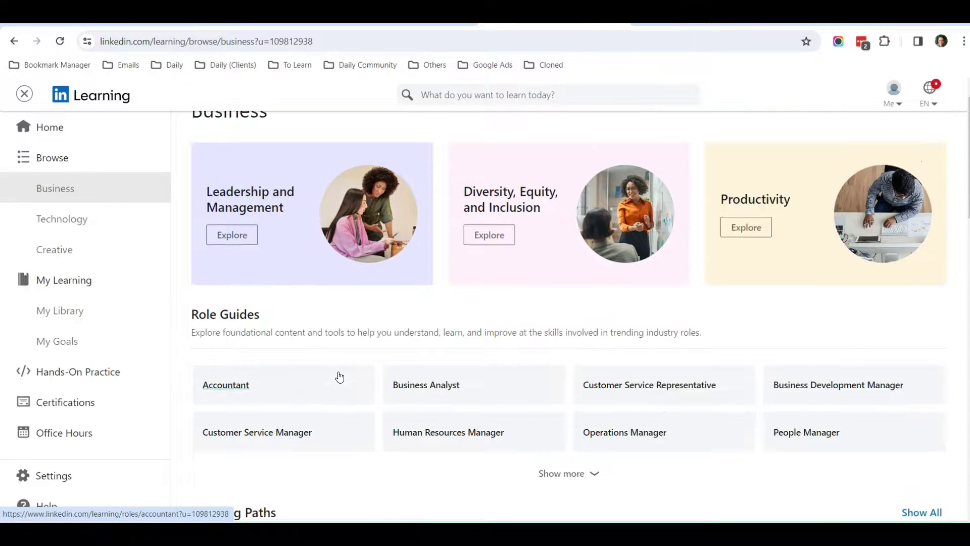